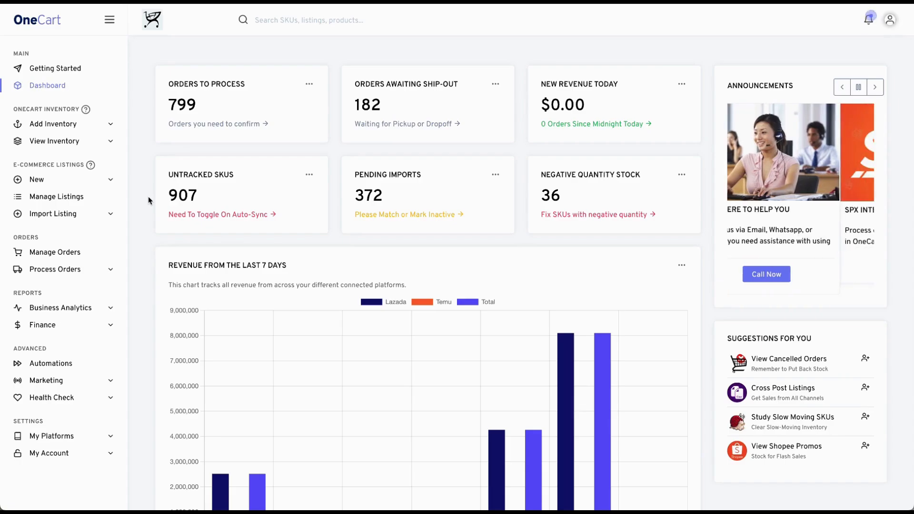
# - Export the variant SKUs from the single SKUs inventory list in CSV format
pyautogui.click(66, 142)
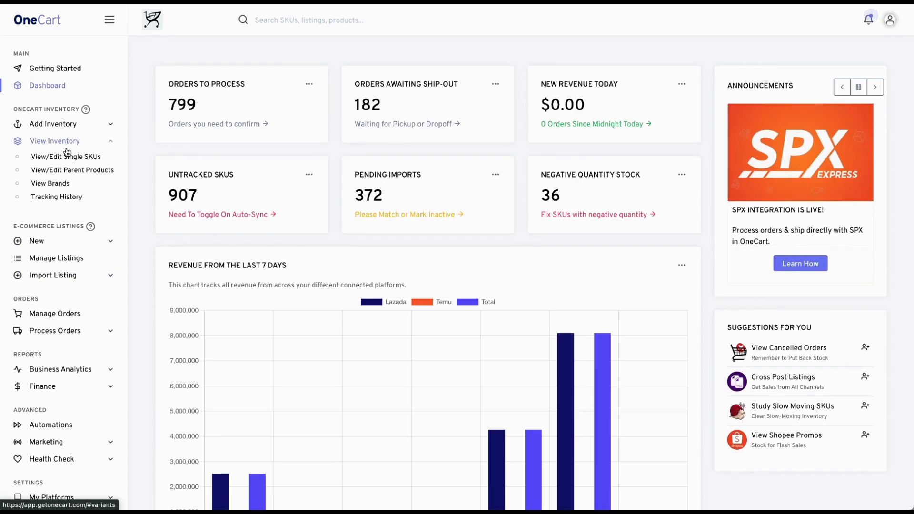
pyautogui.click(67, 157)
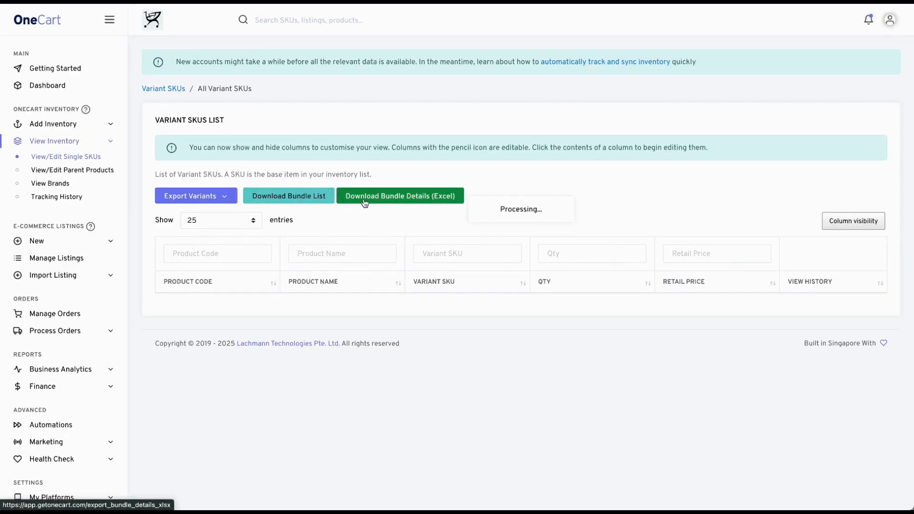
pyautogui.click(199, 196)
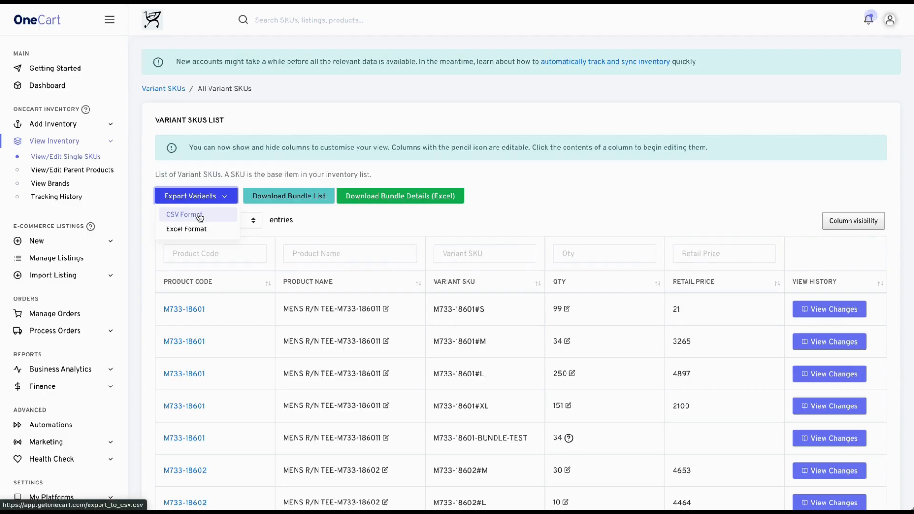
pyautogui.click(199, 217)
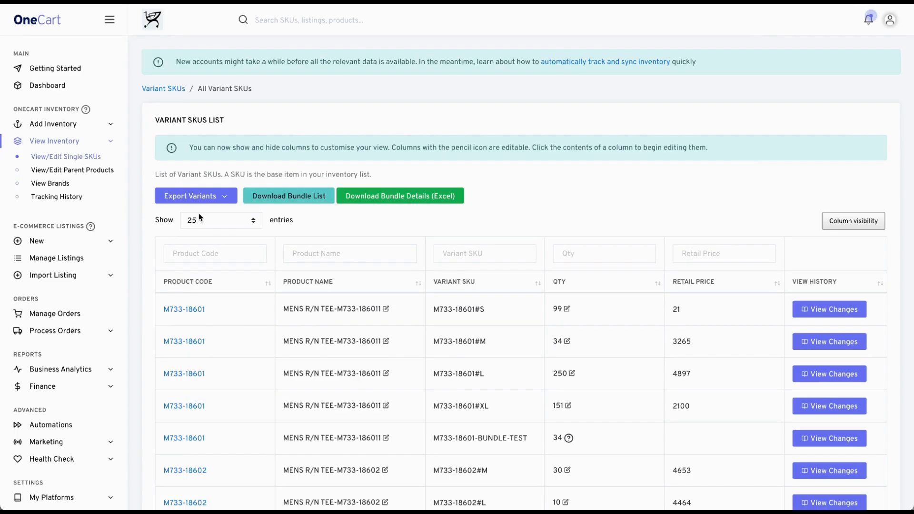
# - Open the exported variants CSV and examine its columns, from Product Code and Variant SKU across to quantity, price and package details
pyautogui.click(632, 18)
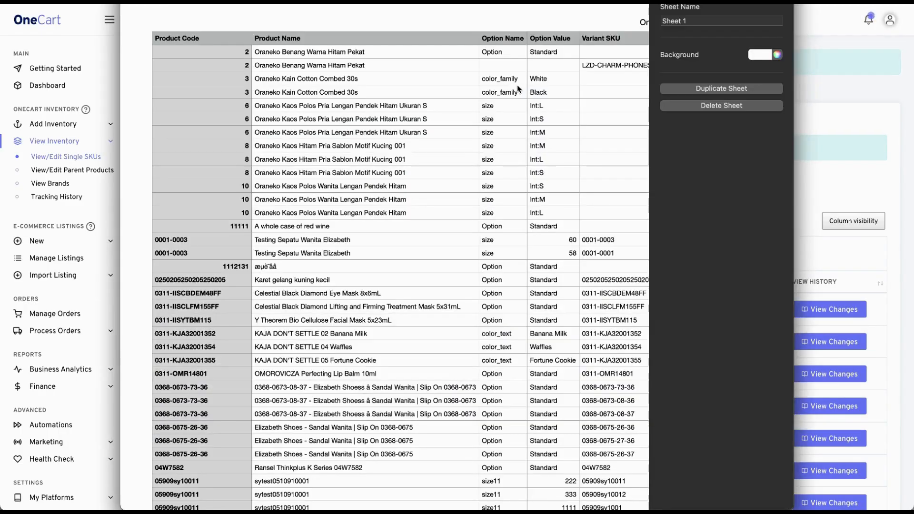
pyautogui.hscroll(1, 484, 152)
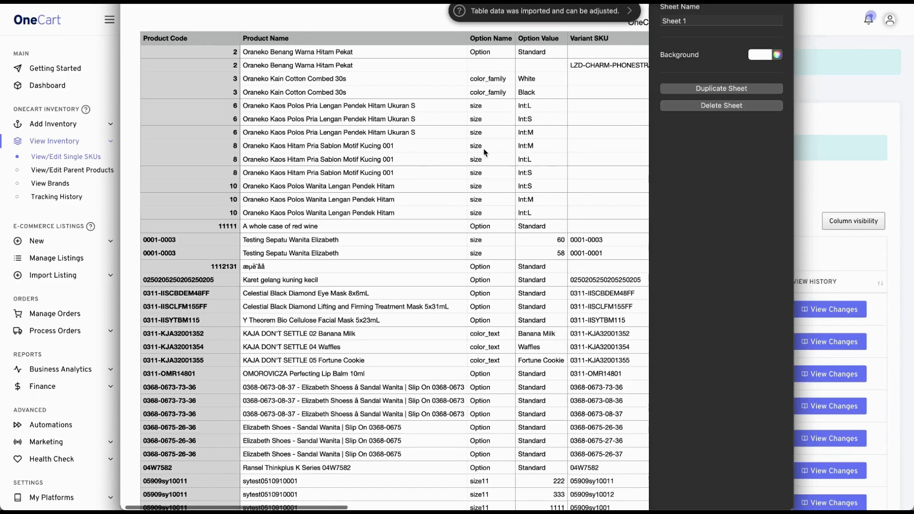
pyautogui.hscroll(1, 484, 152)
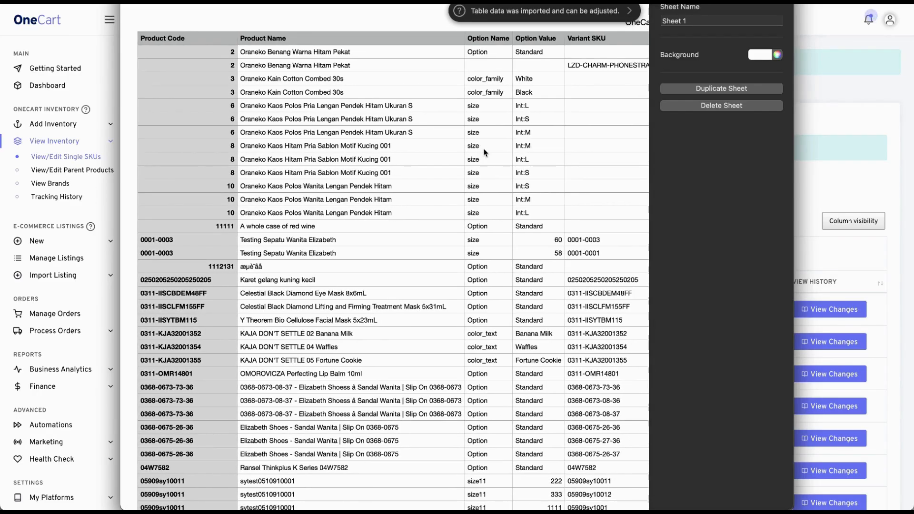
pyautogui.hscroll(2, 484, 152)
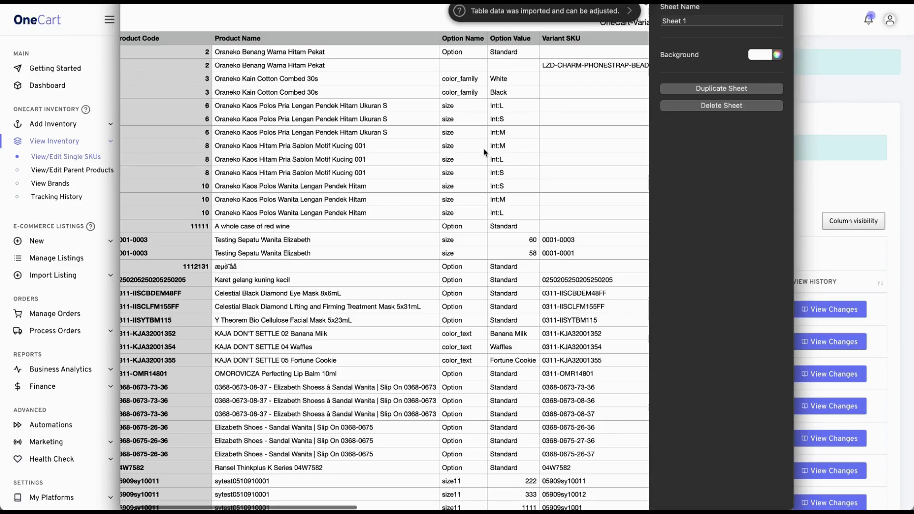
pyautogui.hscroll(2, 485, 153)
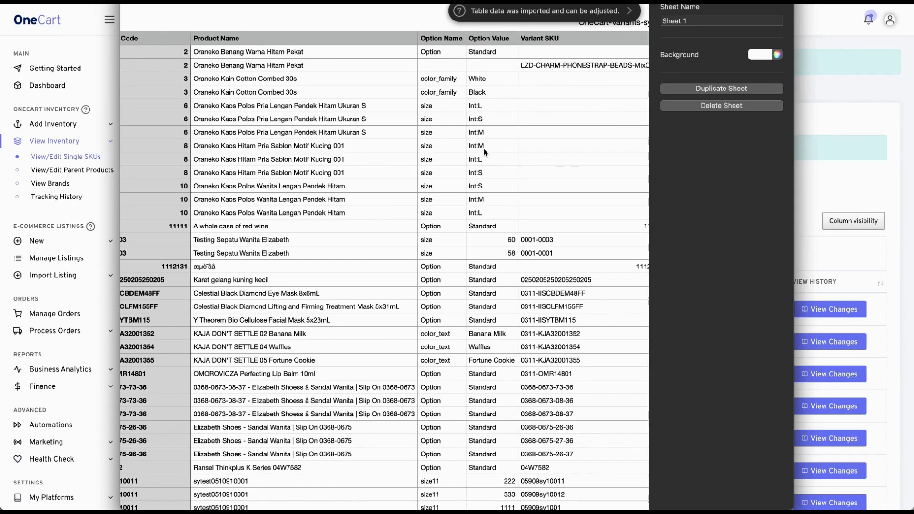
pyautogui.hscroll(-5, 484, 153)
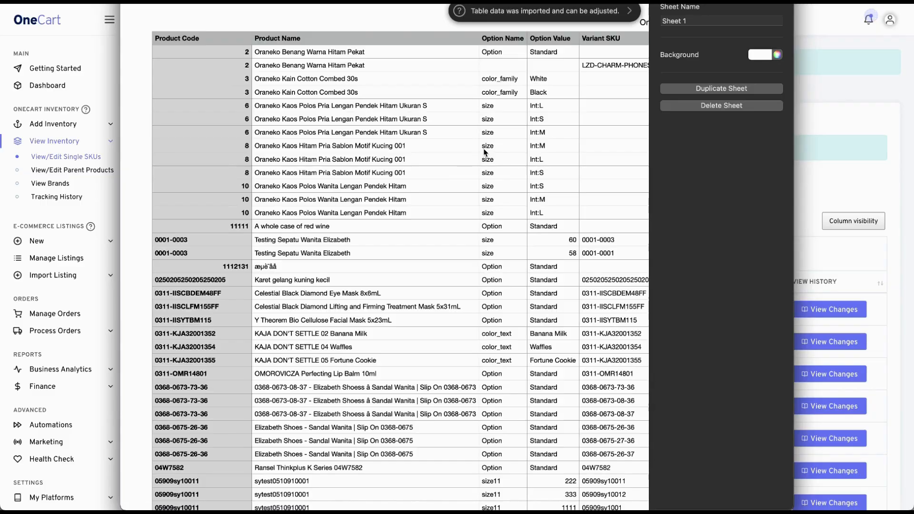
pyautogui.hscroll(20, 484, 152)
pyautogui.hscroll(5, 484, 152)
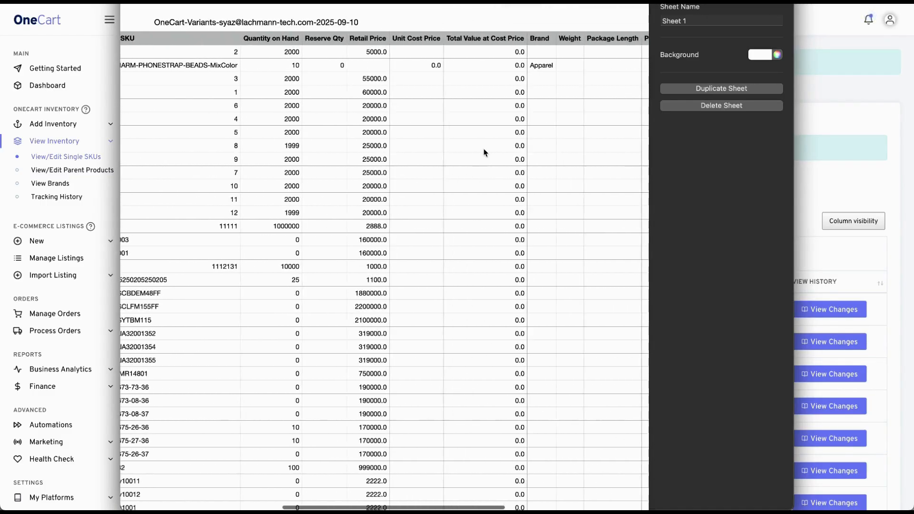
# - Inspect several Quantity on Hand cells in the exported variants file alongside their Variant SKUs
pyautogui.click(279, 47)
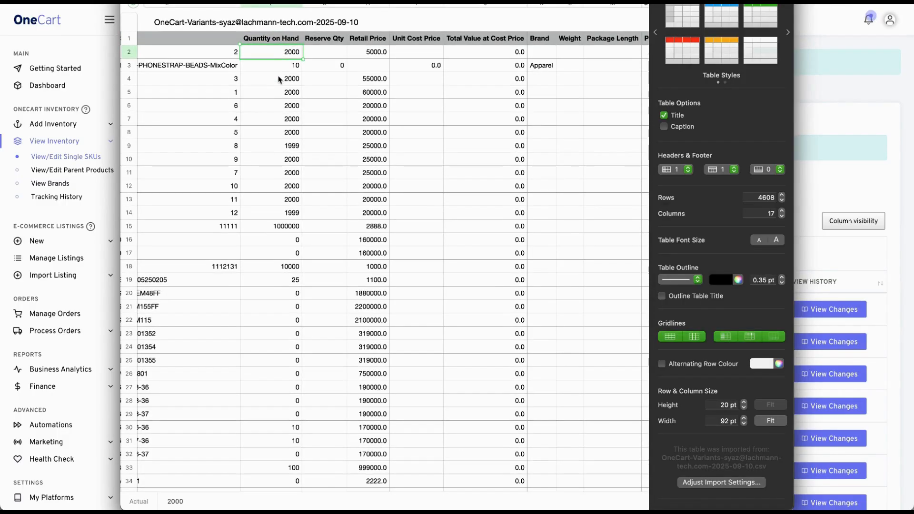
pyautogui.click(280, 82)
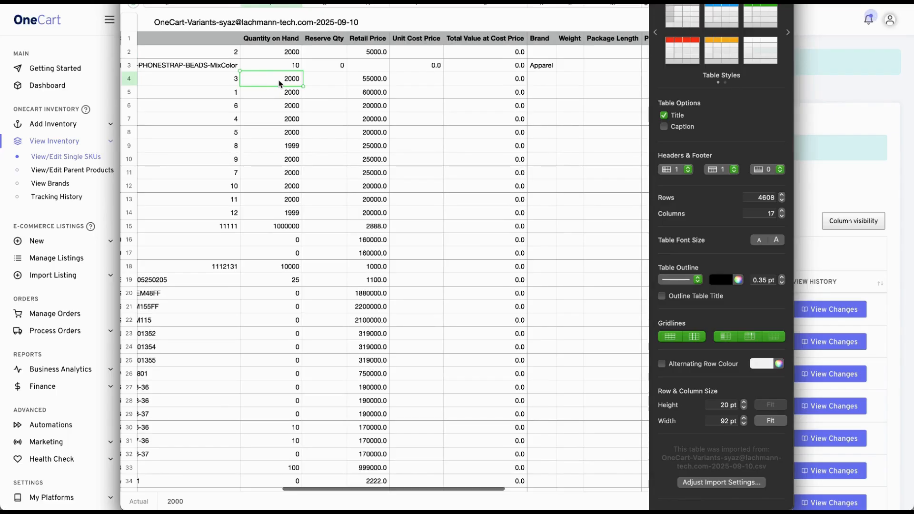
pyautogui.click(279, 110)
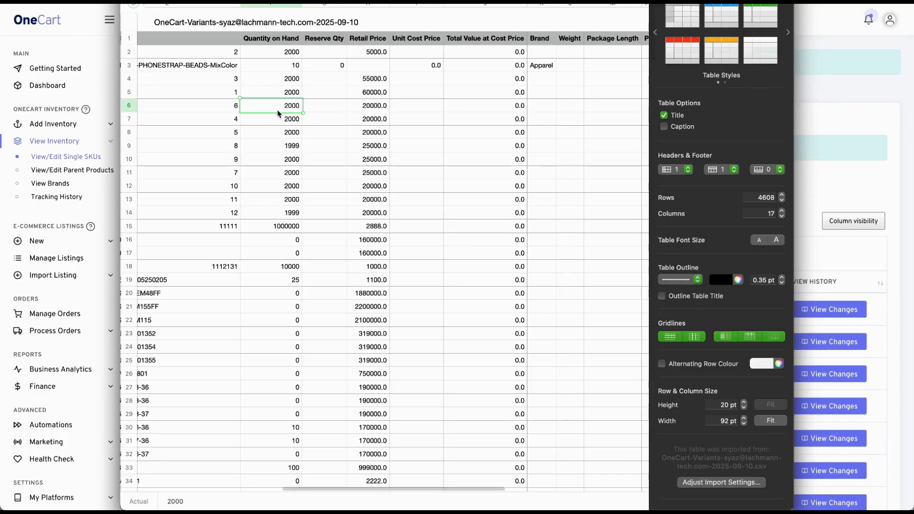
pyautogui.hscroll(-1, 278, 114)
pyautogui.hscroll(-3, 279, 114)
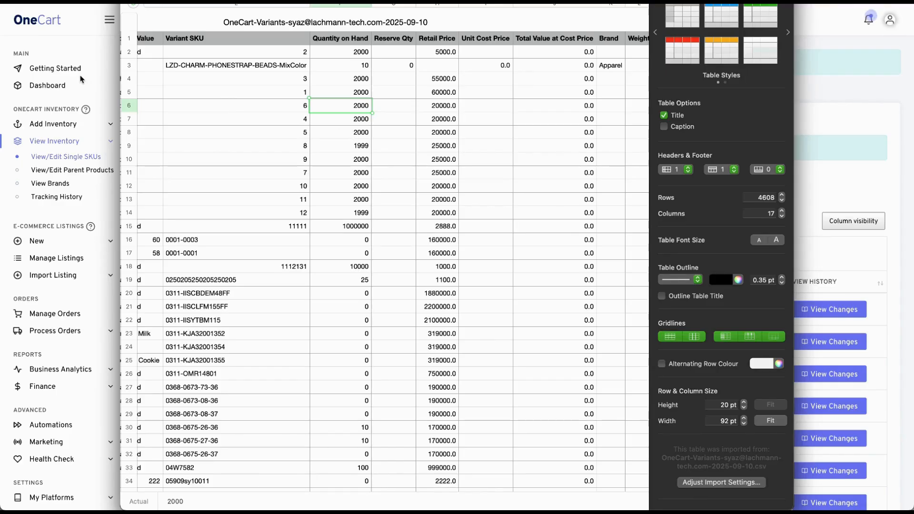
# - Switch from the exported file to the Bulk Qty Update sheet of the OneCart Templates spreadsheet in Google Sheets
pyautogui.click(90, 49)
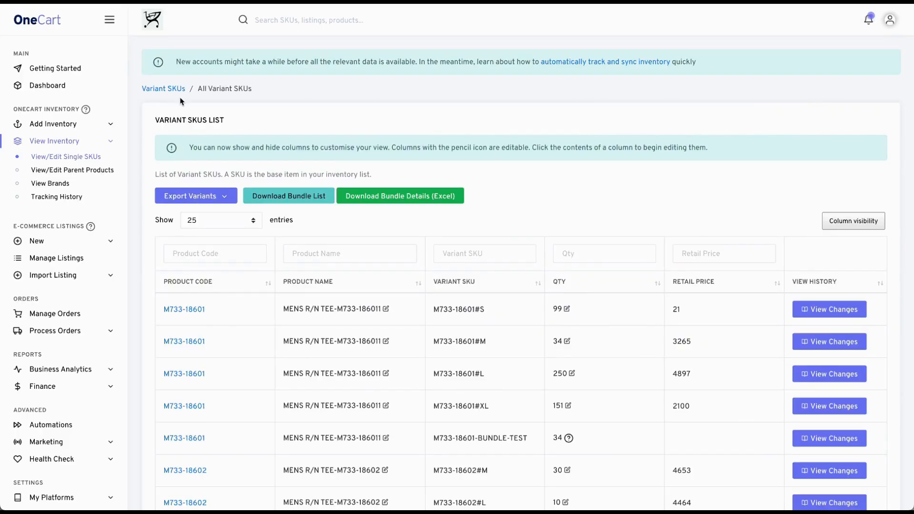
pyautogui.hotkey('ctrl', 'Up')
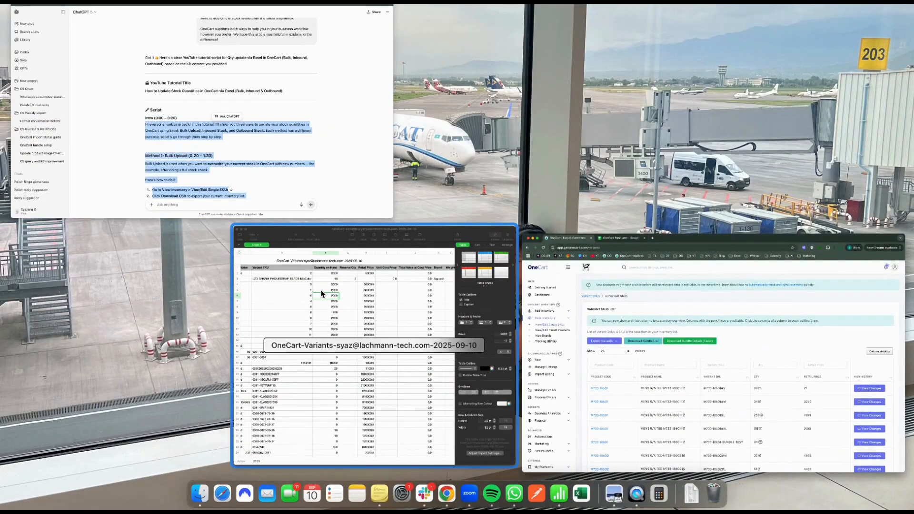
pyautogui.click(652, 316)
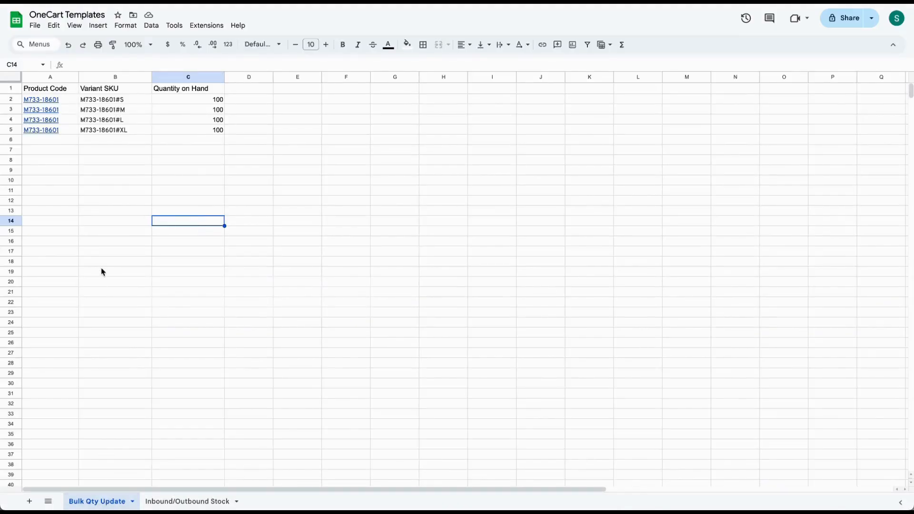
# - Review the template's Product Code, Variant SKU and Quantity on Hand headers and the quantities listed for the M733-18601 variants
pyautogui.moveTo(35, 90); pyautogui.dragTo(210, 91)
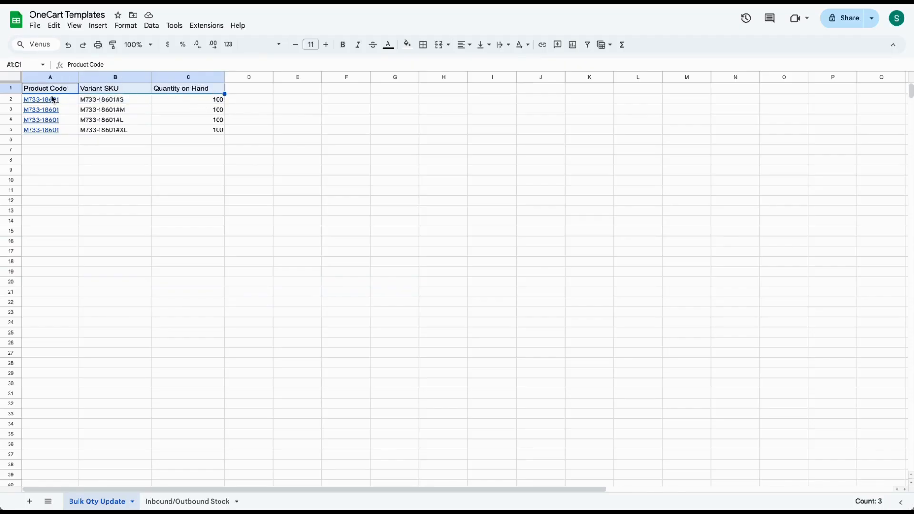
pyautogui.click(189, 130)
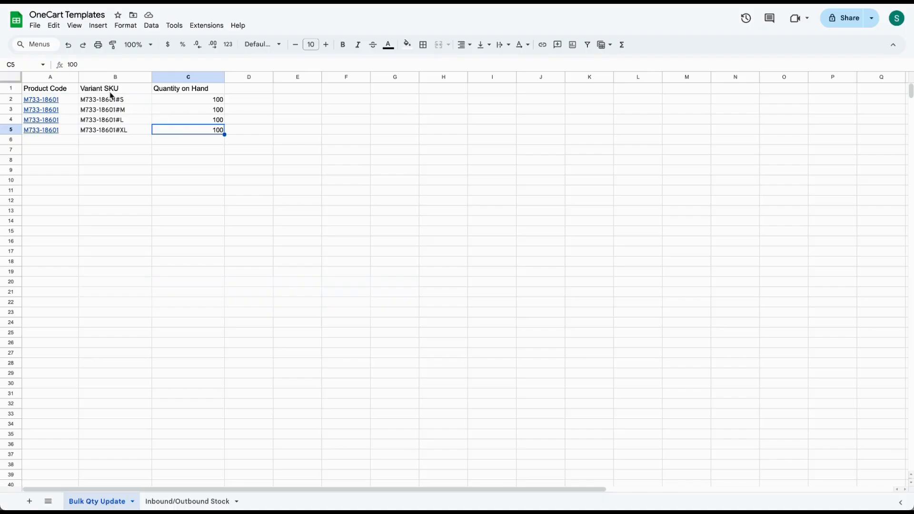
pyautogui.click(181, 100)
pyautogui.moveTo(181, 100); pyautogui.dragTo(183, 128)
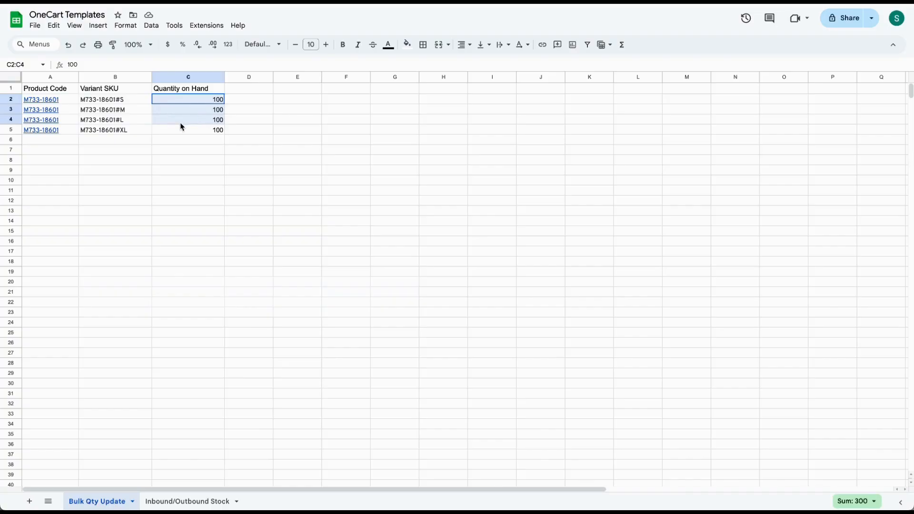
pyautogui.click(180, 143)
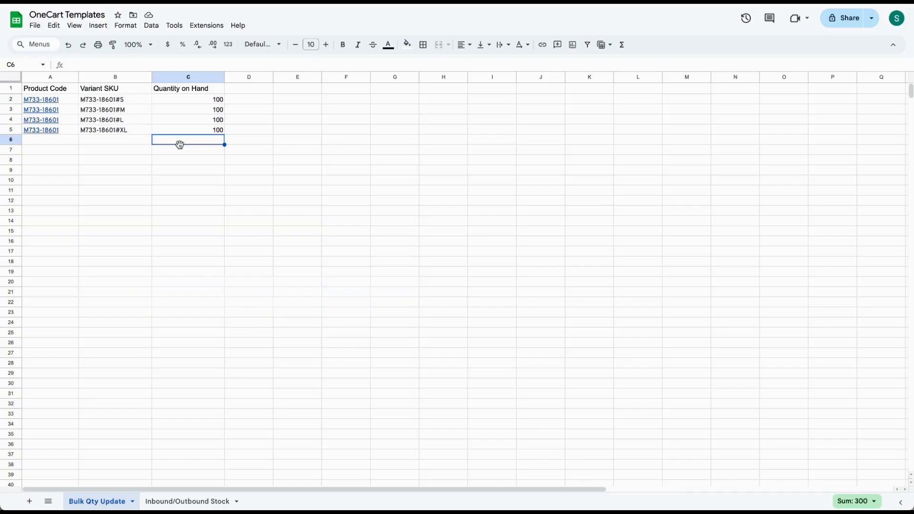
# - Download the Bulk Qty Update sheet as a Comma Separated Values (.csv) file
pyautogui.click(37, 28)
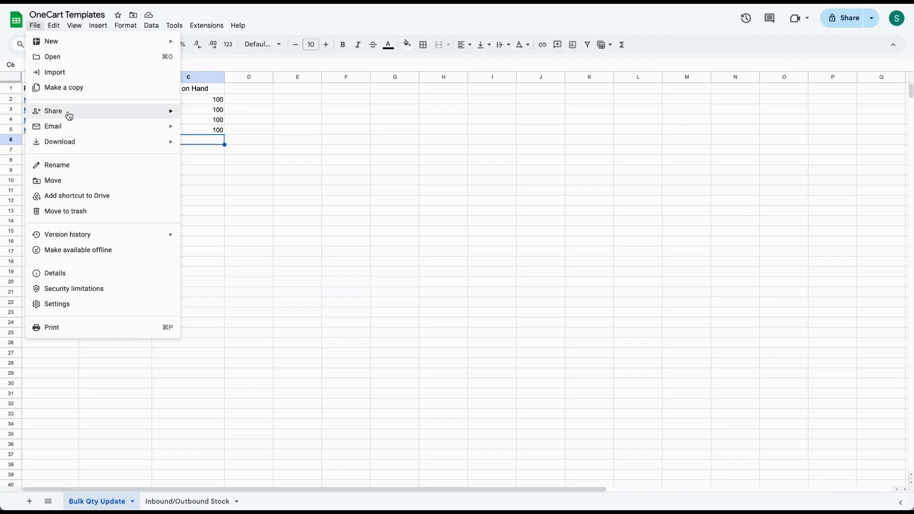
pyautogui.moveTo(68, 143)
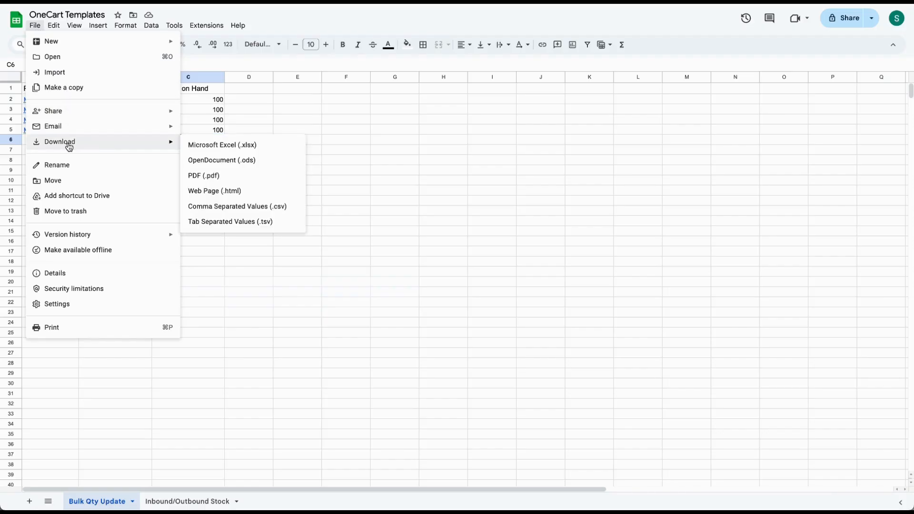
pyautogui.click(238, 207)
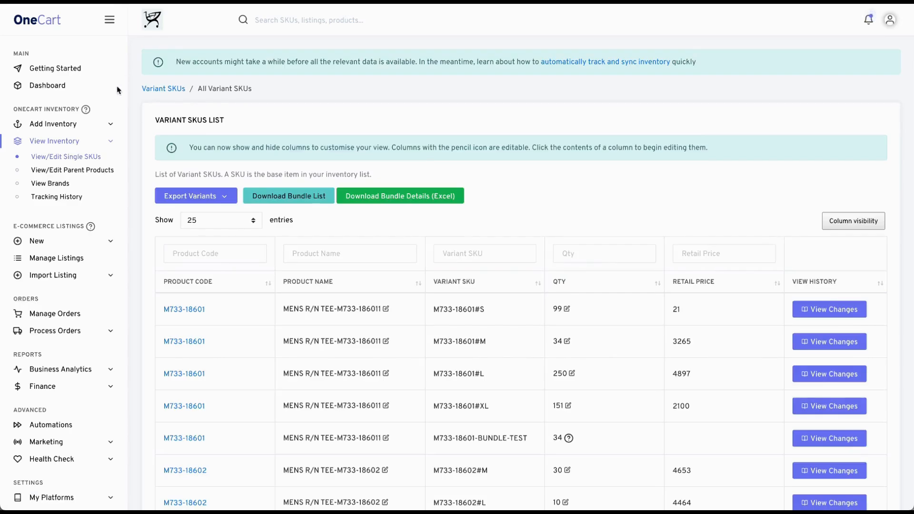
# - In OneCart, start a new inventory bulk upload and upload the OneCart Templates CSV from the Downloads folder
pyautogui.click(81, 126)
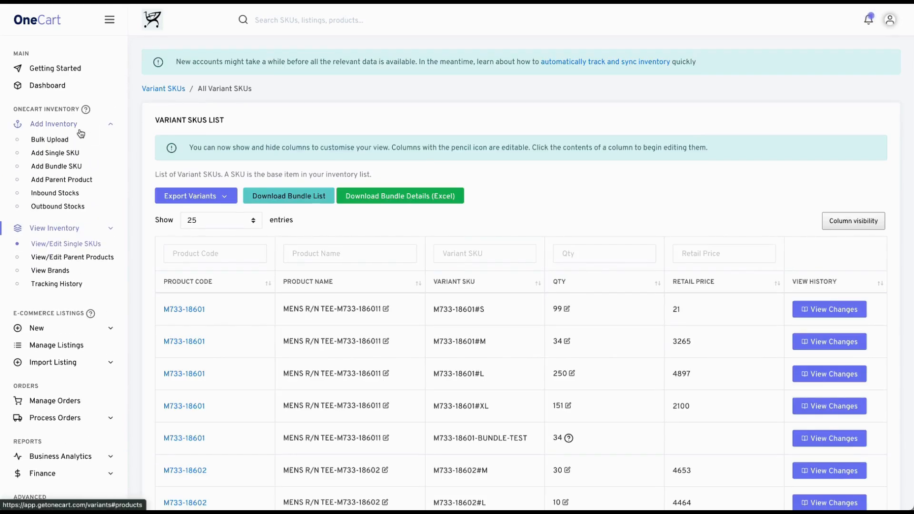
pyautogui.click(65, 140)
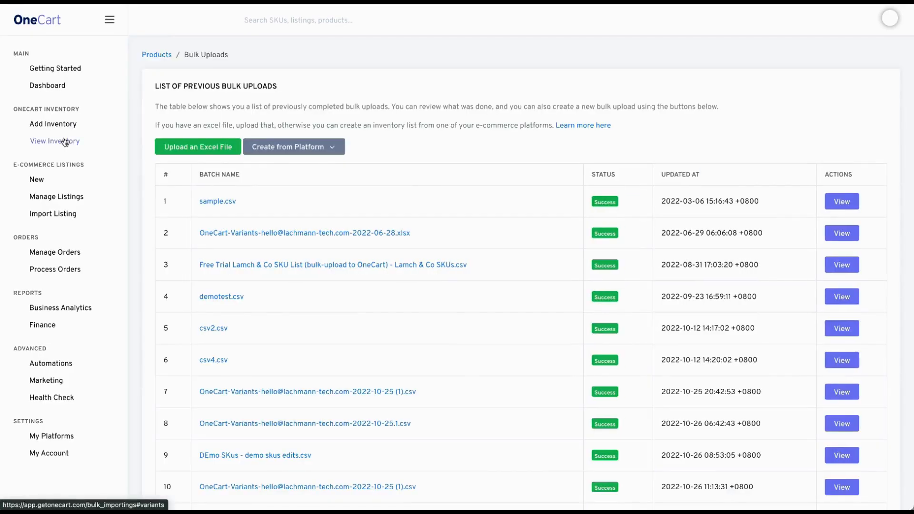
pyautogui.click(208, 148)
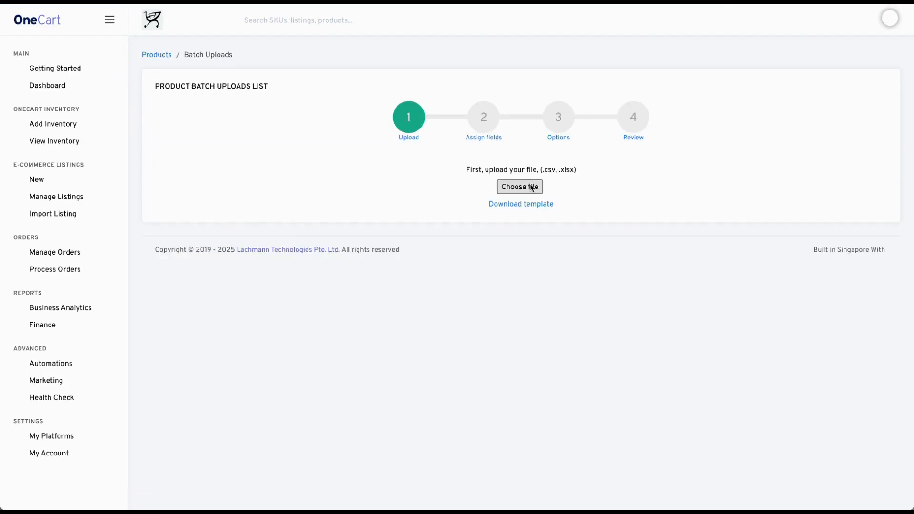
pyautogui.click(532, 189)
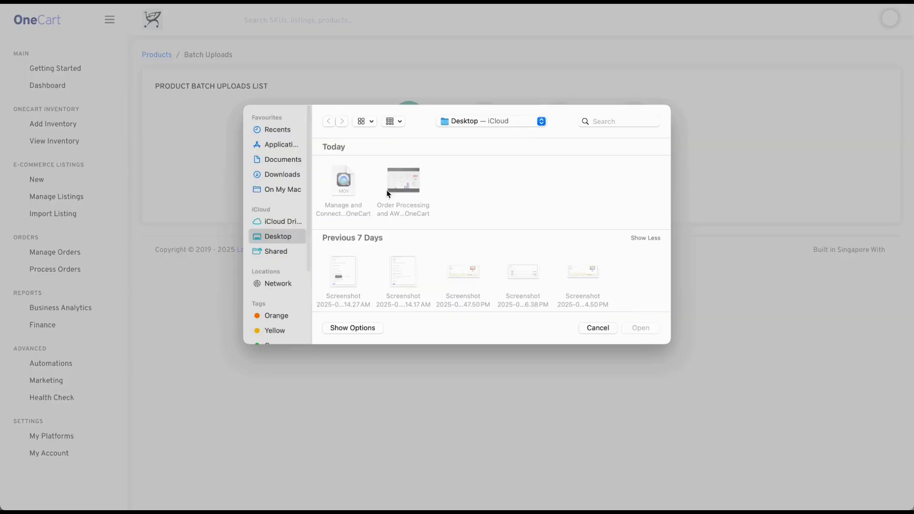
pyautogui.click(292, 177)
pyautogui.click(343, 177)
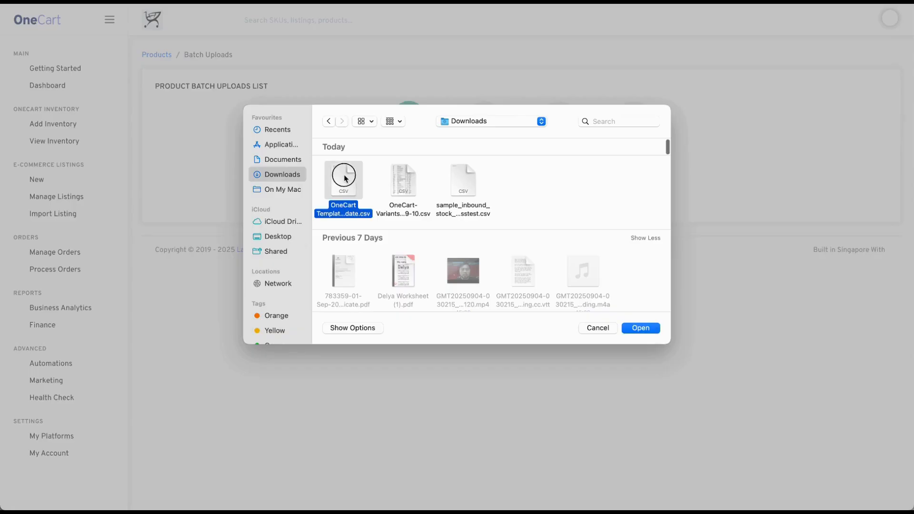
pyautogui.click(647, 326)
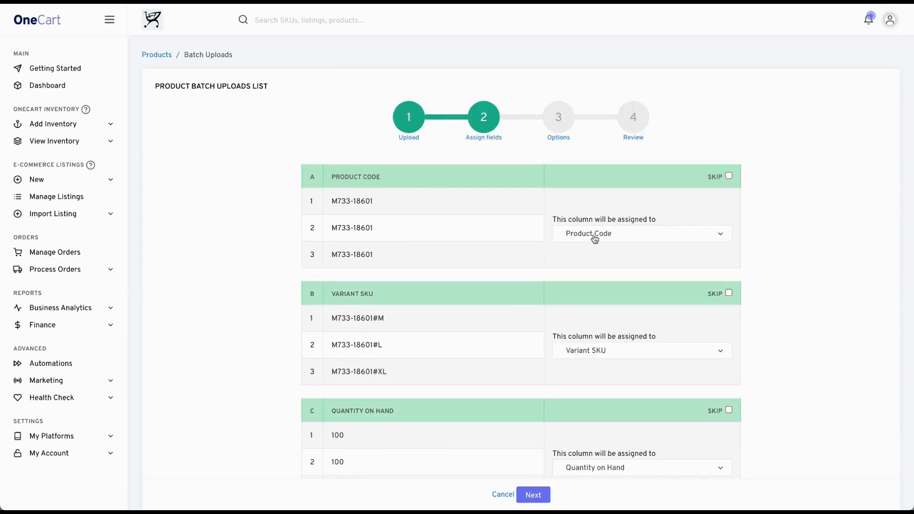
# - Accept the Product Code, Variant SKU and Quantity on Hand assignments, keep the default of updating existing values, and proceed to the import review
pyautogui.scroll(-1, 617, 239)
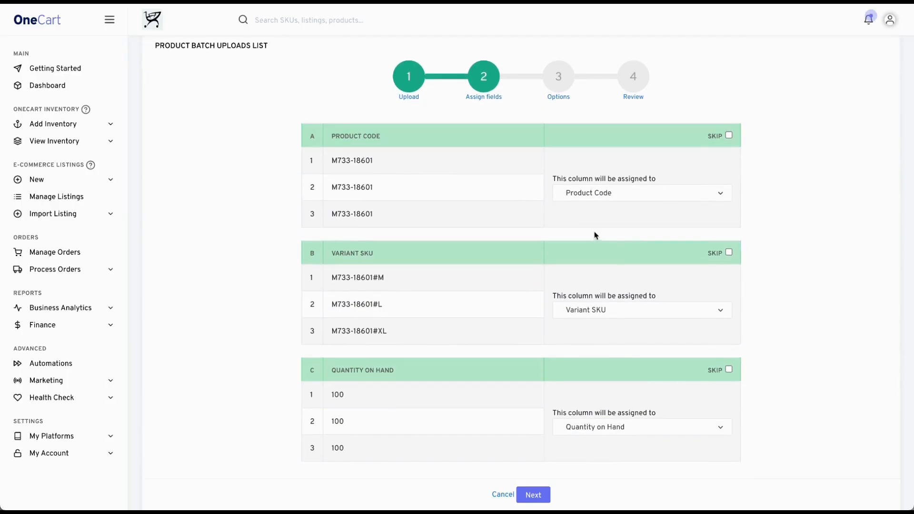
pyautogui.scroll(-2, 598, 236)
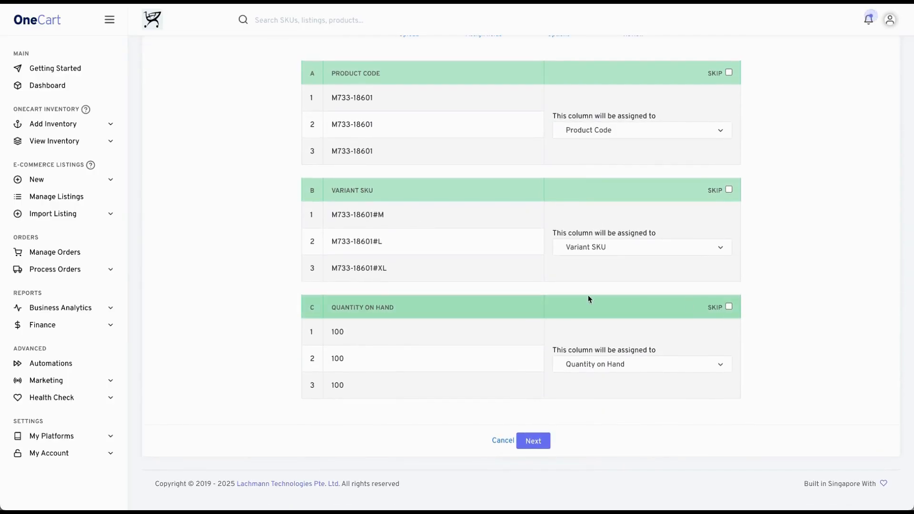
pyautogui.click(544, 443)
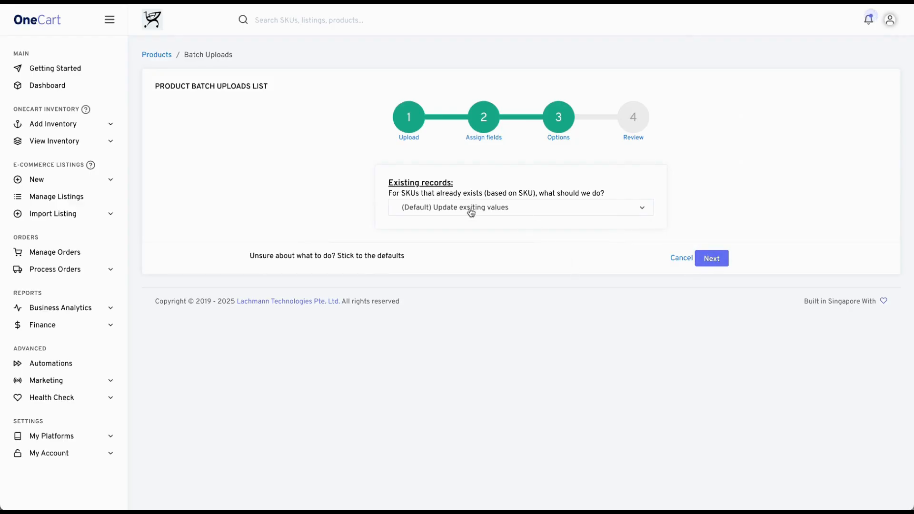
pyautogui.click(715, 262)
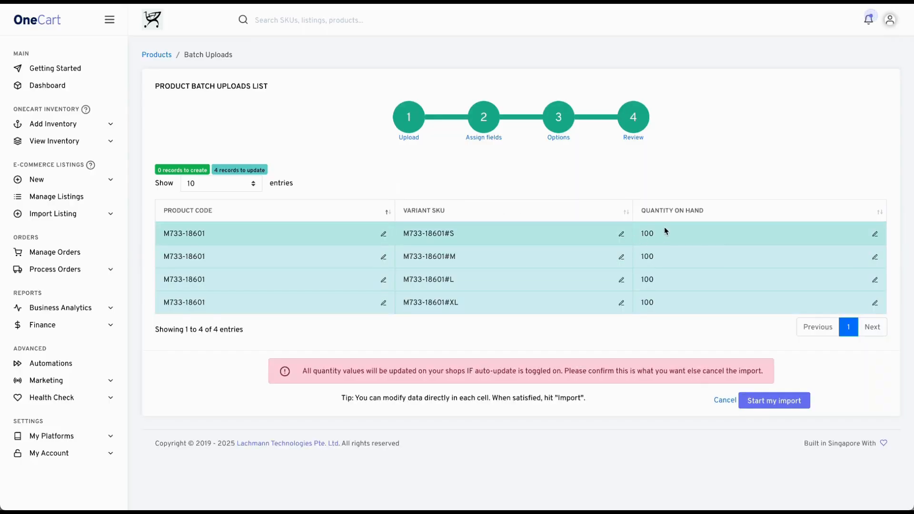
# - Start the bulk import of the M733-18601 variant quantities and check the notifications for its completion
pyautogui.click(790, 404)
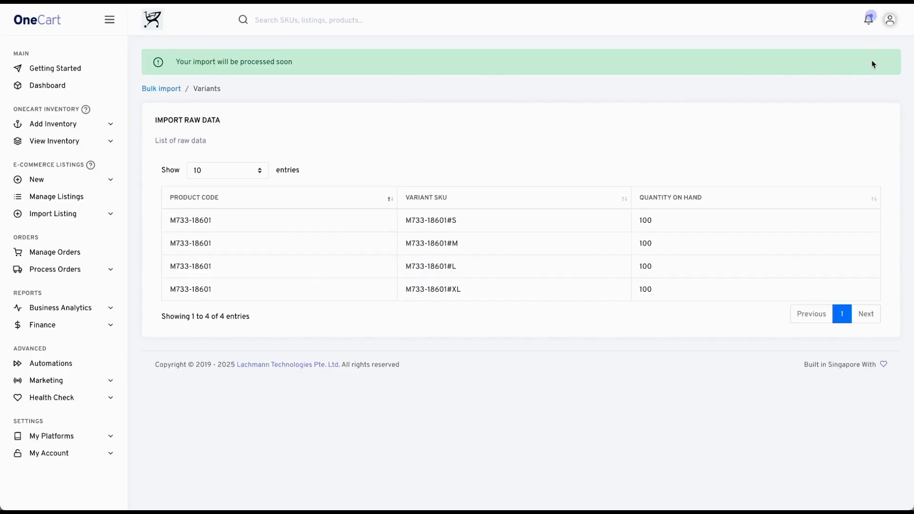
pyautogui.click(869, 21)
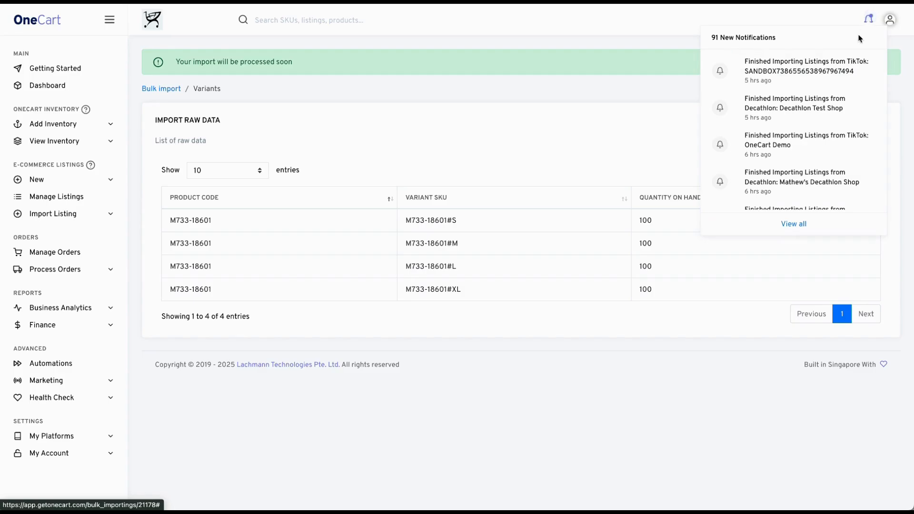
pyautogui.click(701, 179)
pyautogui.click(869, 20)
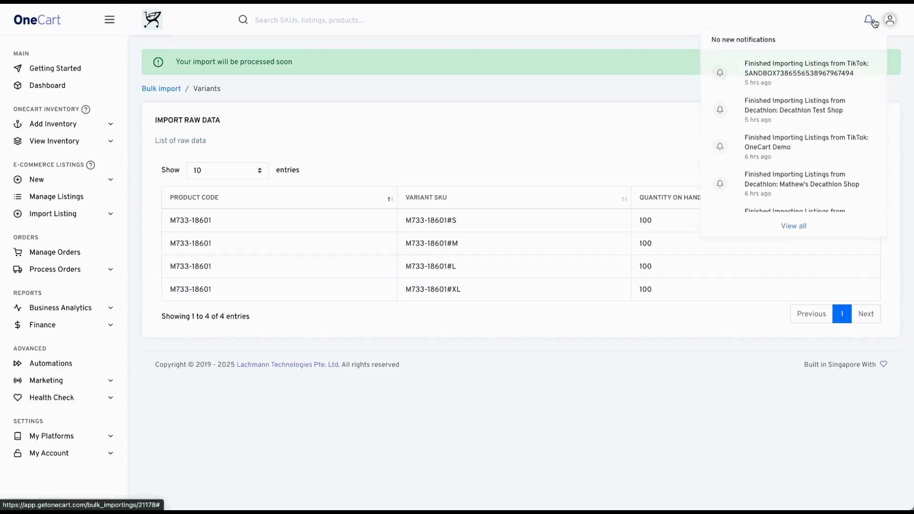
pyautogui.click(638, 118)
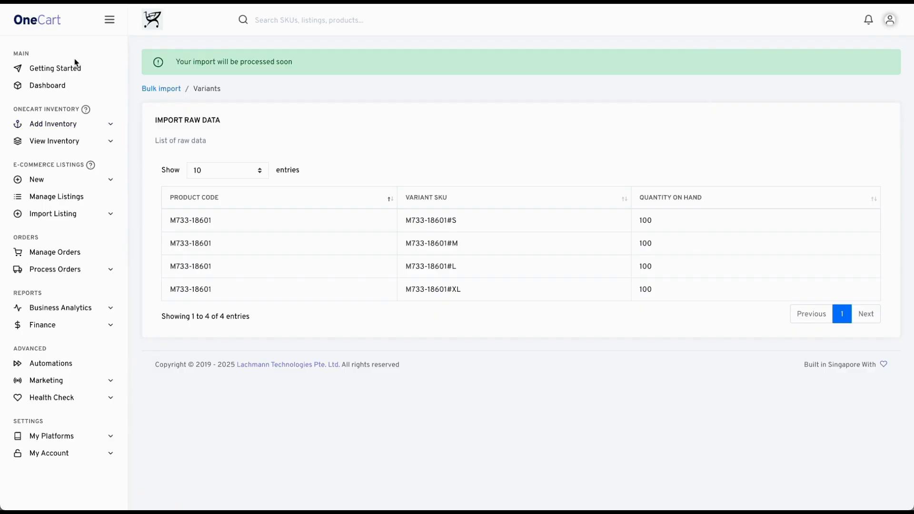
# - Go to the Inbound Stocks list in the inventory section and start a new inbound stock
pyautogui.click(53, 26)
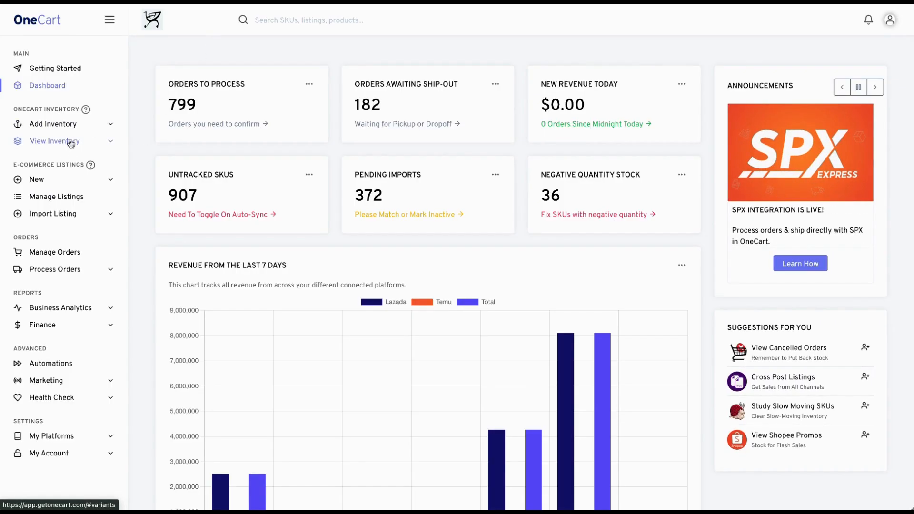
pyautogui.click(70, 142)
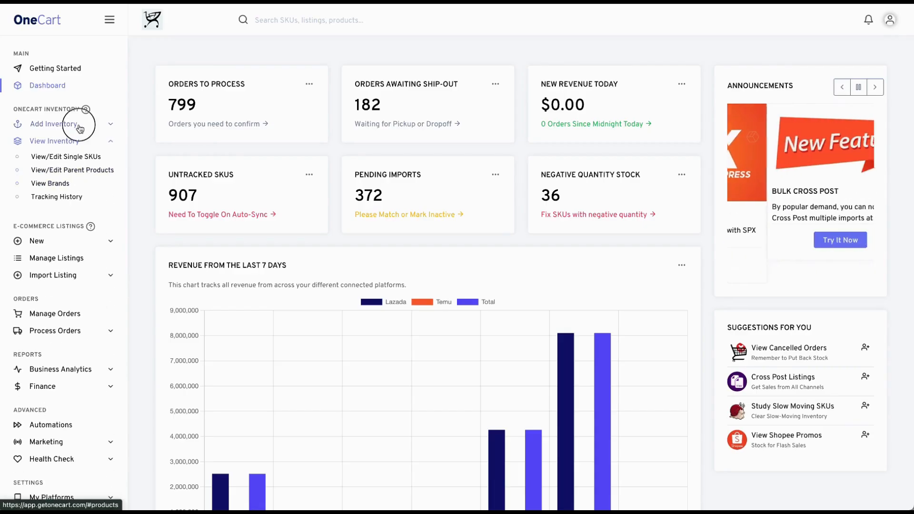
pyautogui.click(79, 126)
pyautogui.click(67, 198)
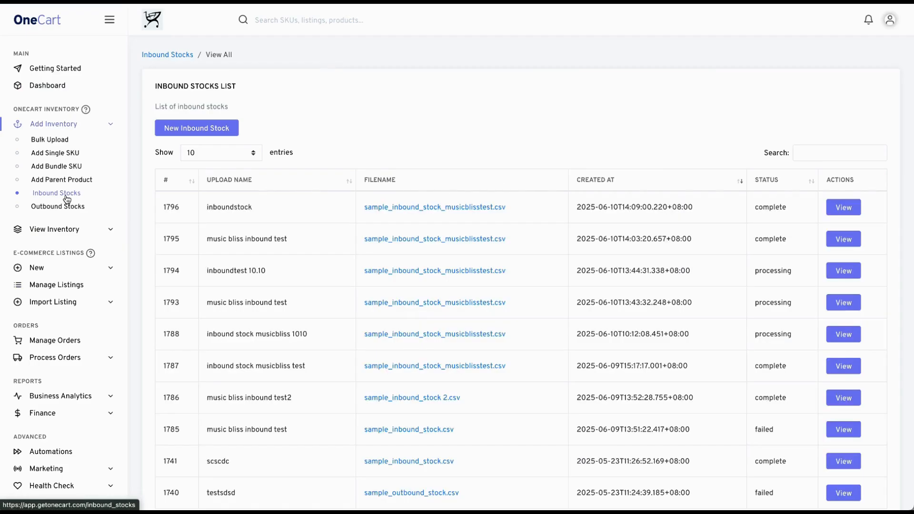
pyautogui.click(213, 133)
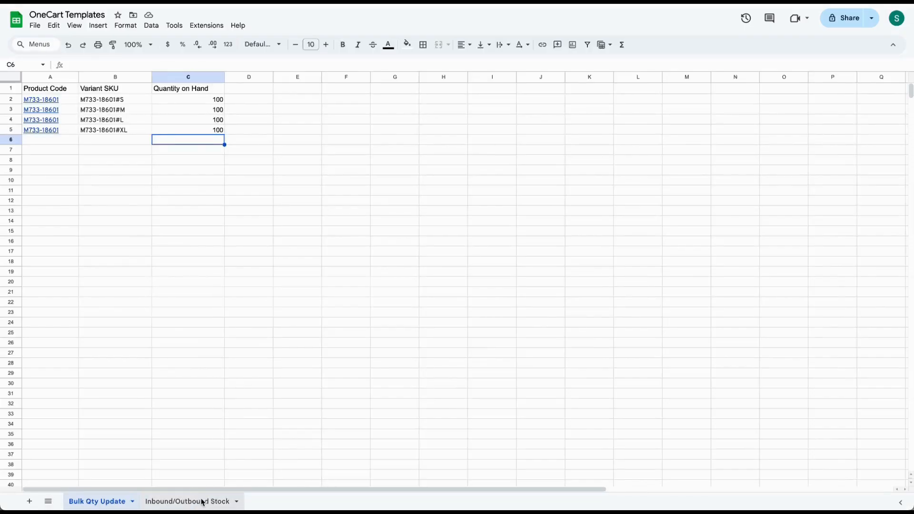
# - Switch to the OneCart Templates spreadsheet, check the Inbound/Outbound Stock sheet's quantities and download the sheet as Comma Separated Values (.csv)
pyautogui.click(200, 501)
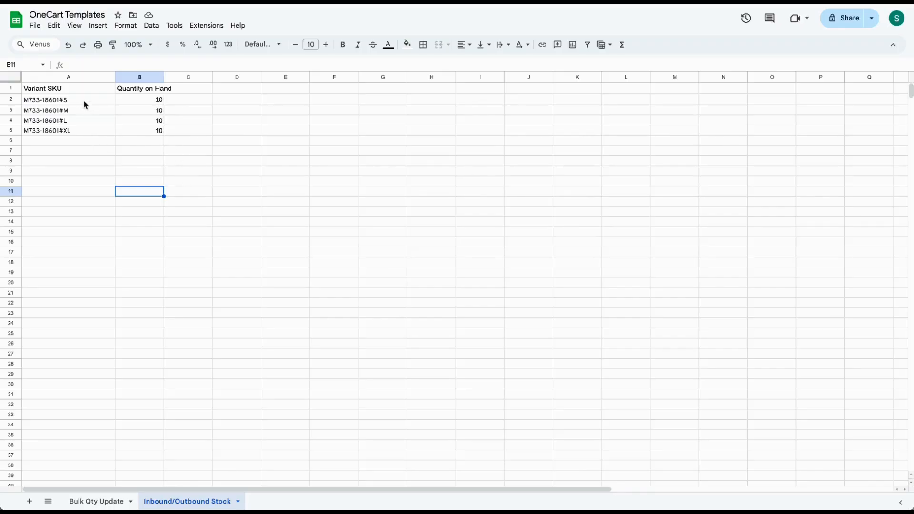
pyautogui.click(156, 102)
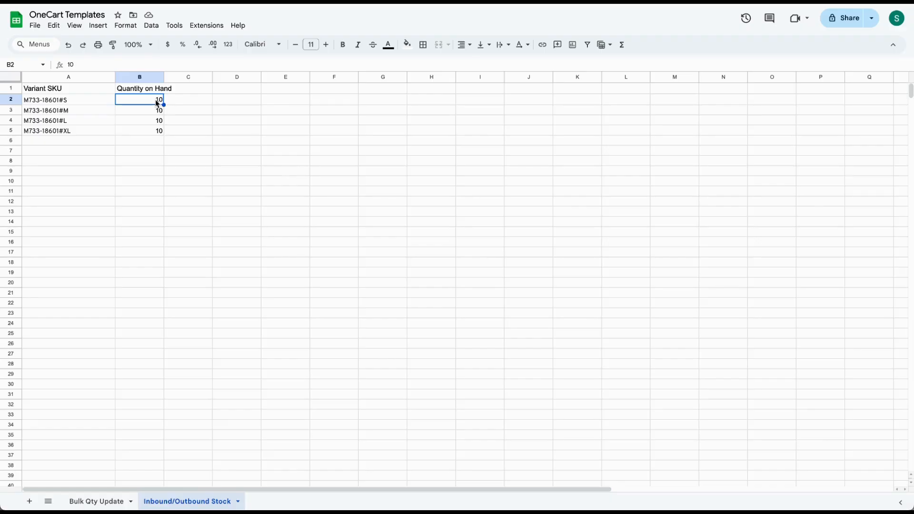
pyautogui.click(156, 108)
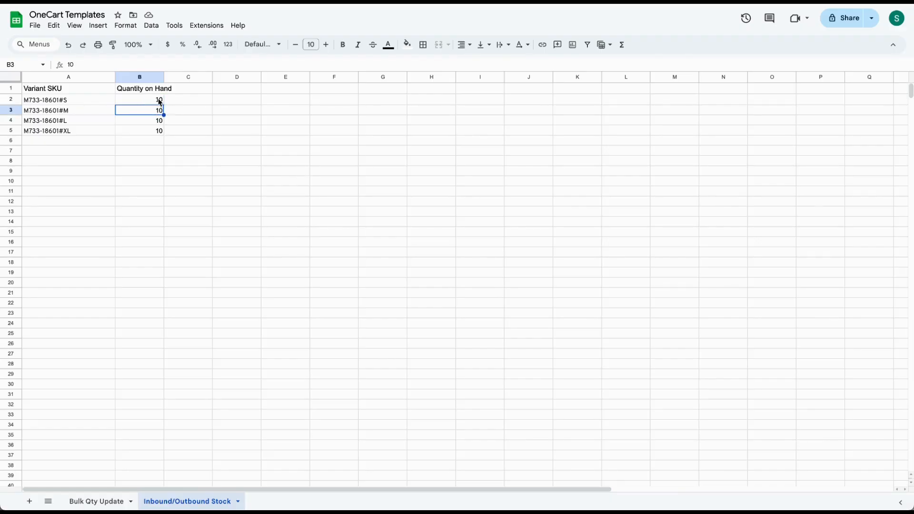
pyautogui.click(34, 26)
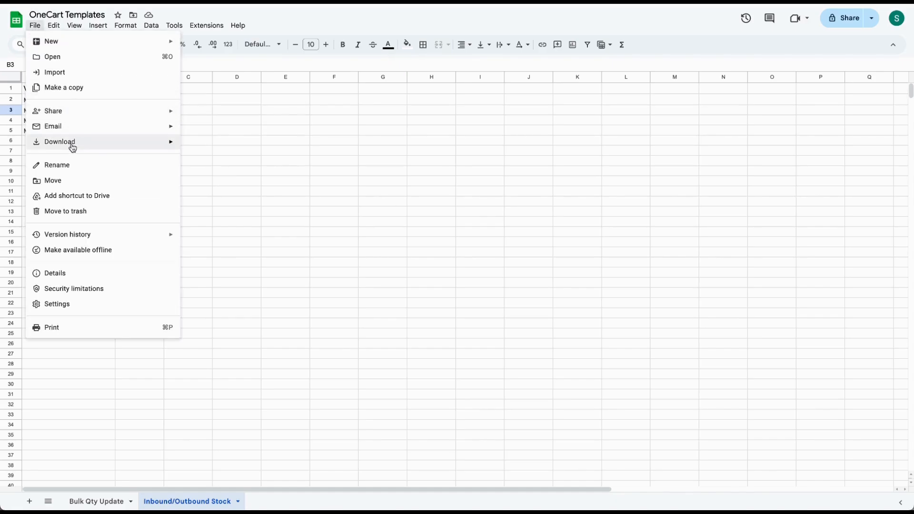
pyautogui.moveTo(71, 143)
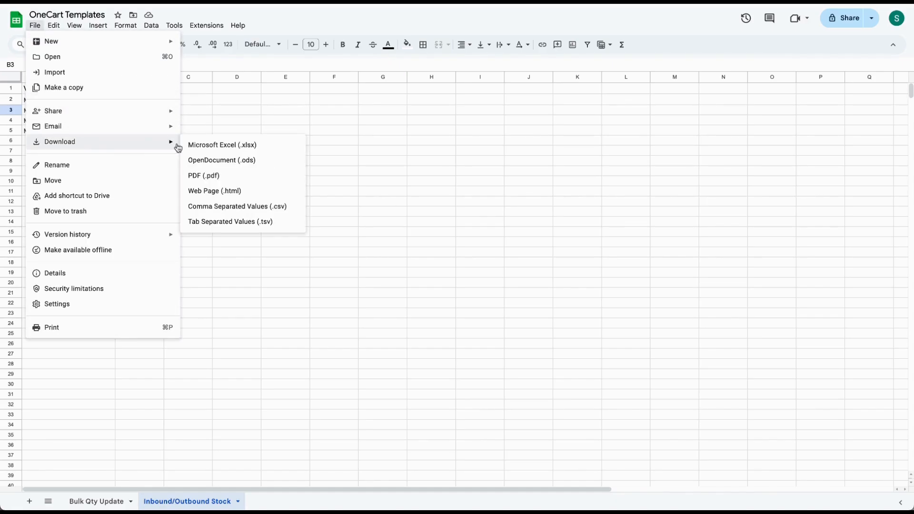
pyautogui.click(213, 208)
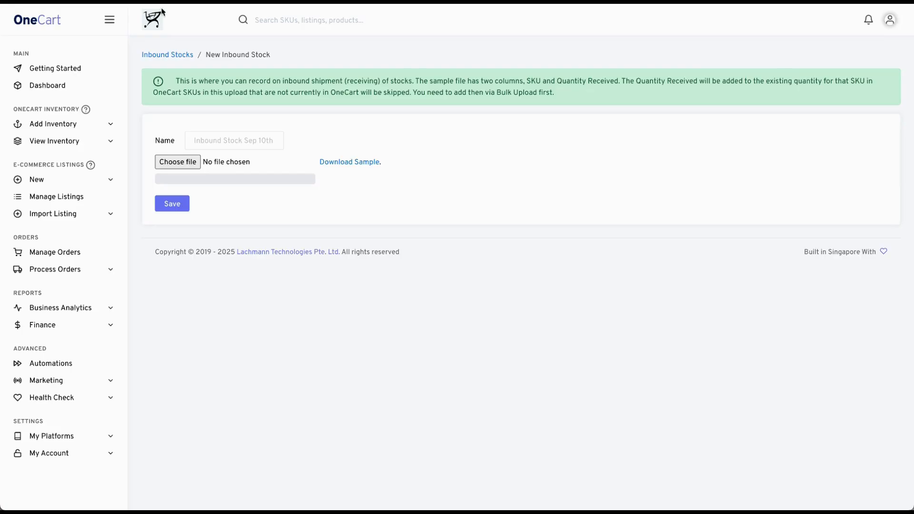
pyautogui.click(184, 168)
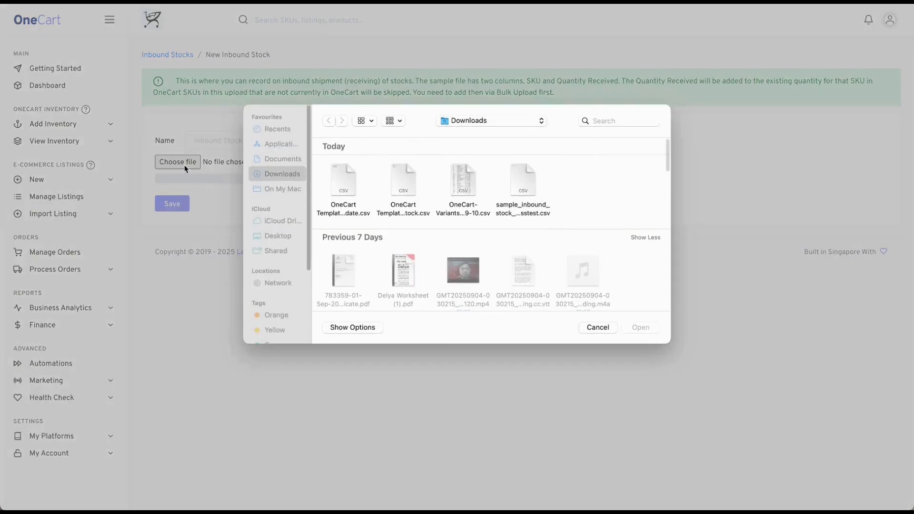
pyautogui.click(331, 177)
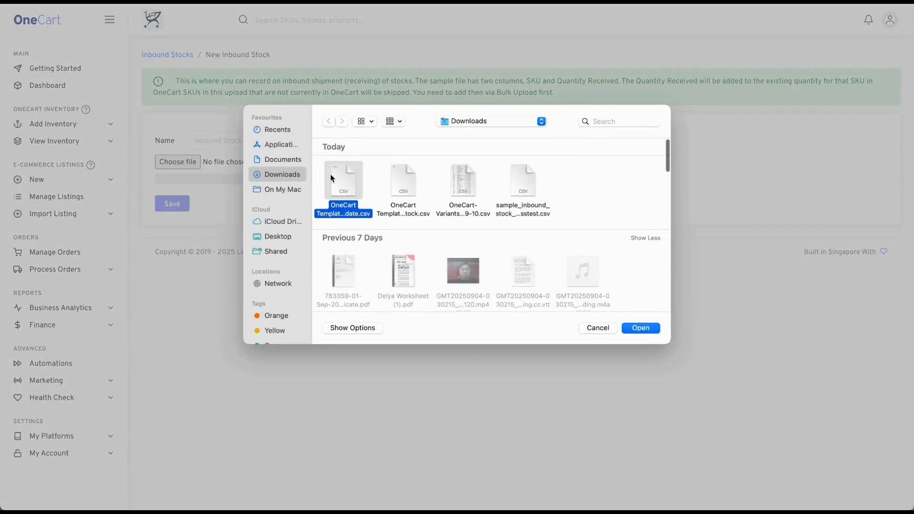
pyautogui.click(652, 329)
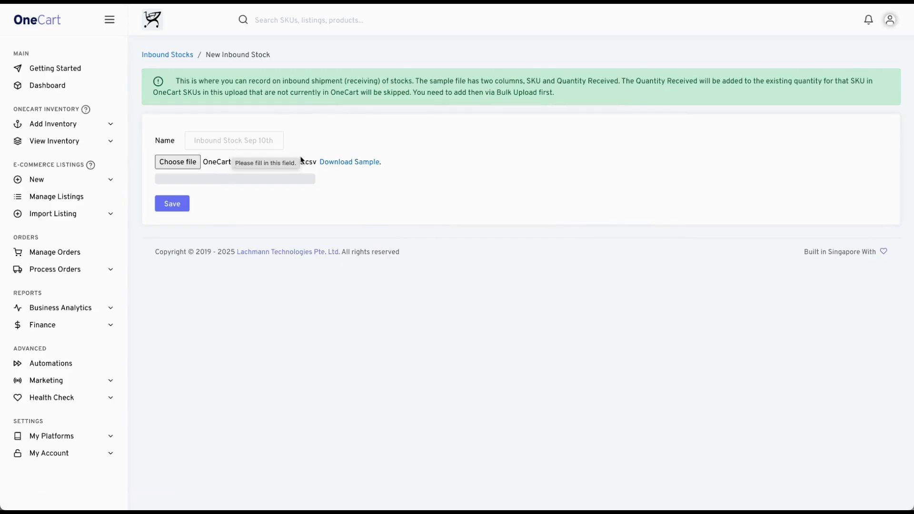
# - In OneCart, attach OneCart Templates - Inbound_Outbound Stock.csv from Downloads to the new inbound stock
pyautogui.click(193, 162)
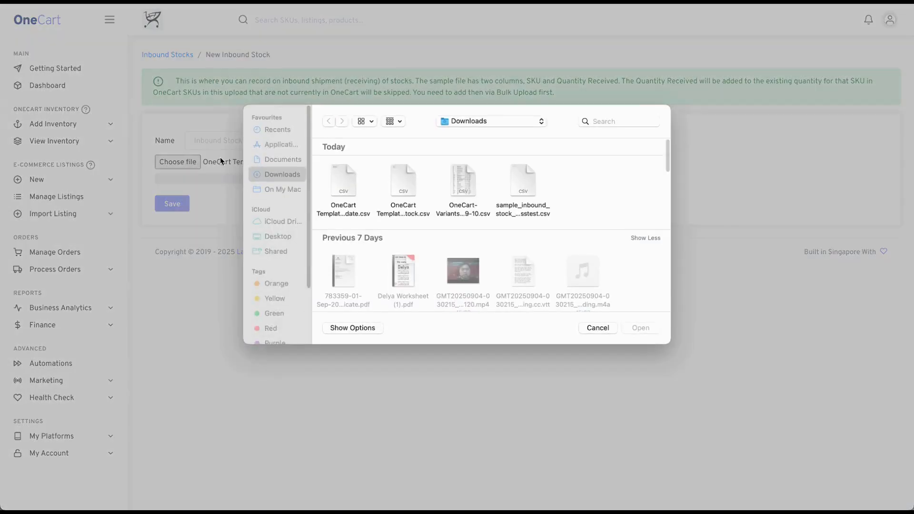
pyautogui.click(408, 205)
pyautogui.click(640, 328)
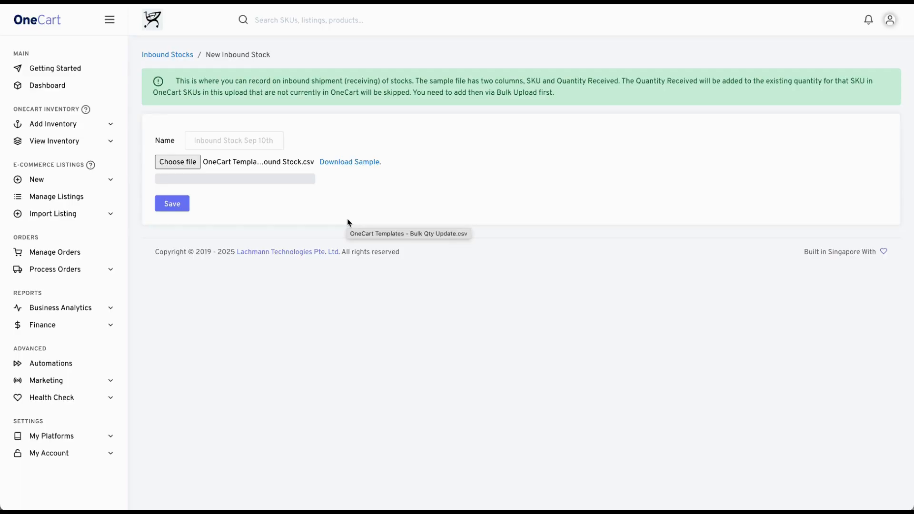
# - Name the inbound stock "Inbound Stock Test", save it and acknowledge the upload message
pyautogui.click(238, 138)
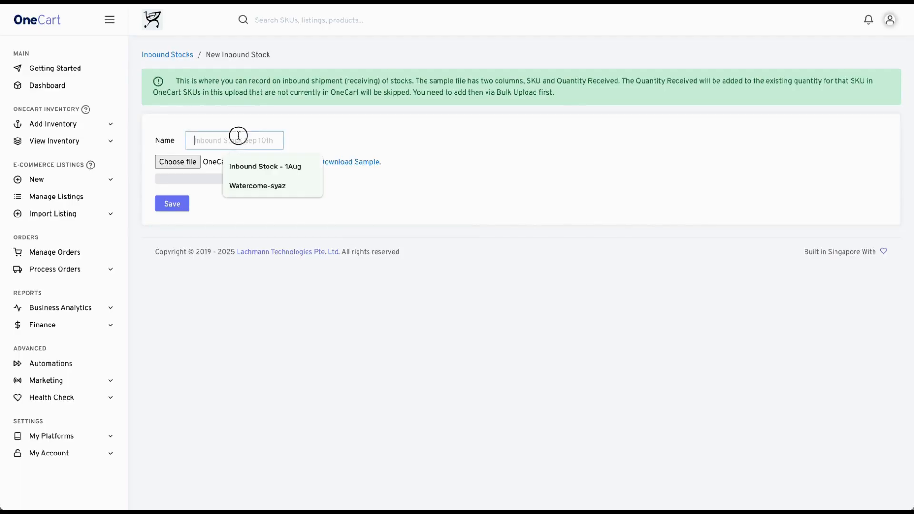
pyautogui.write('In')
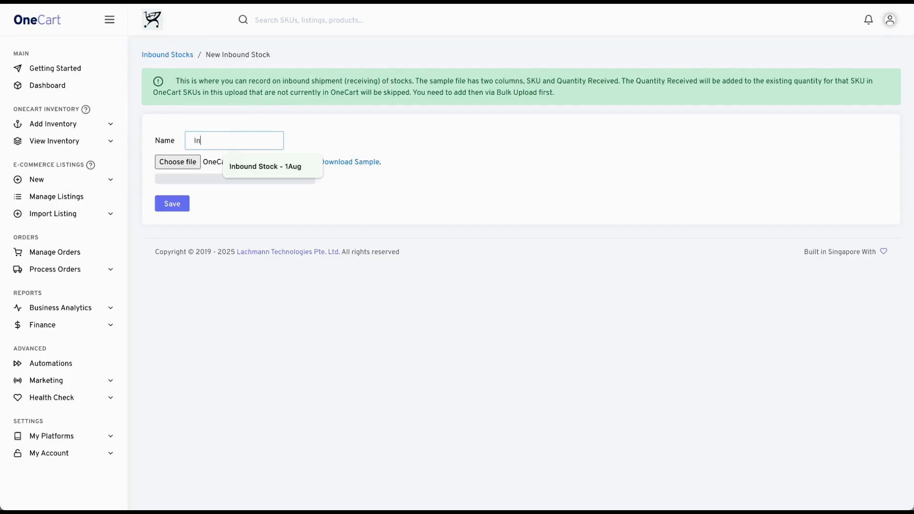
pyautogui.write('bound Stock Test')
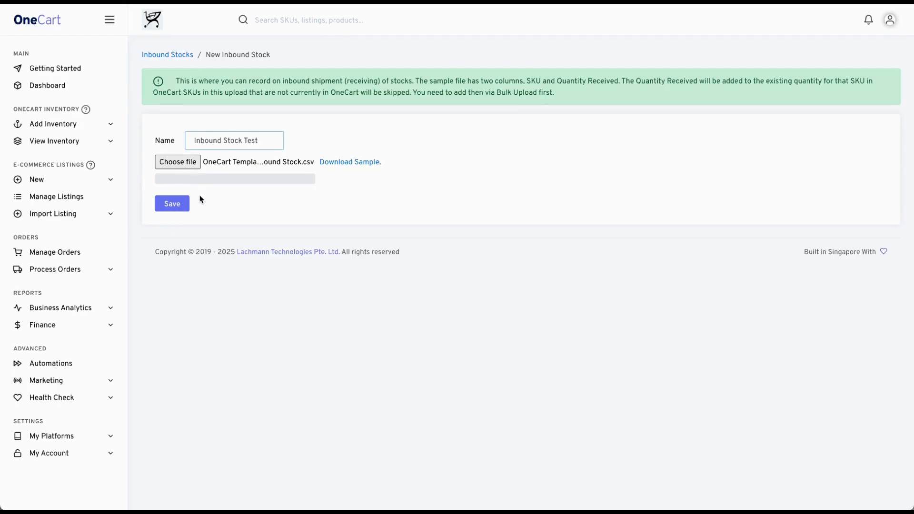
pyautogui.click(184, 206)
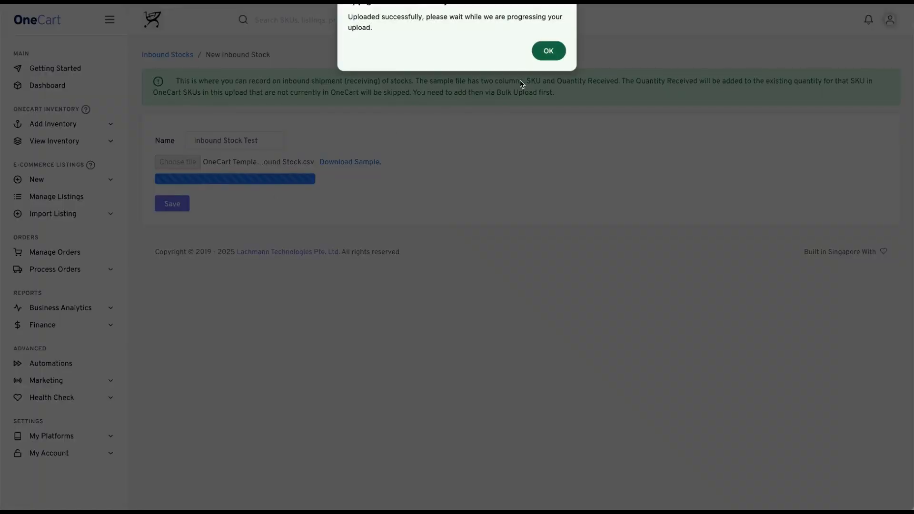
pyautogui.click(548, 51)
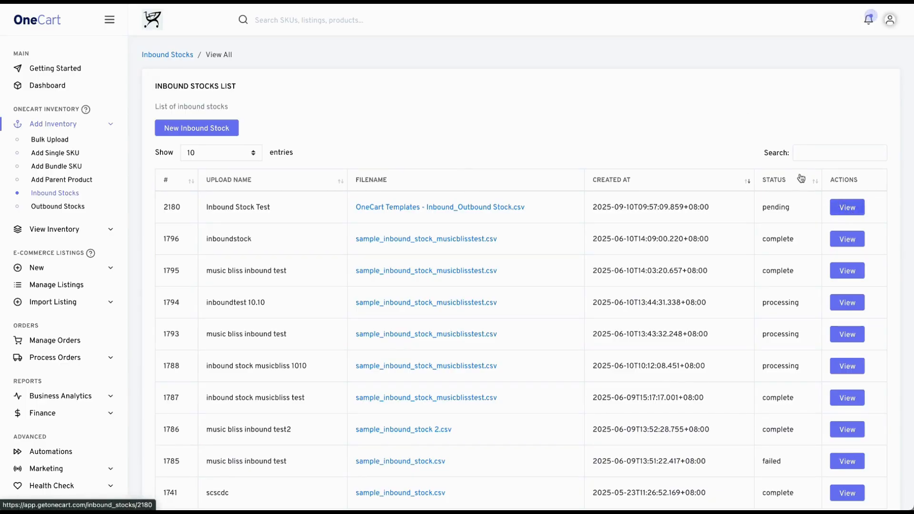
# - Open the Inbound Stock Test entry to review its new quantities and confirm the inbound stock
pyautogui.click(860, 204)
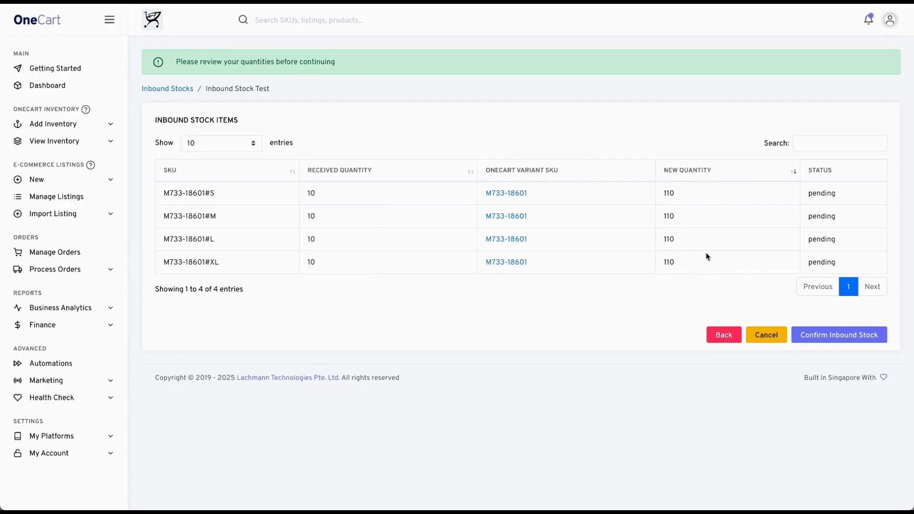
pyautogui.click(851, 340)
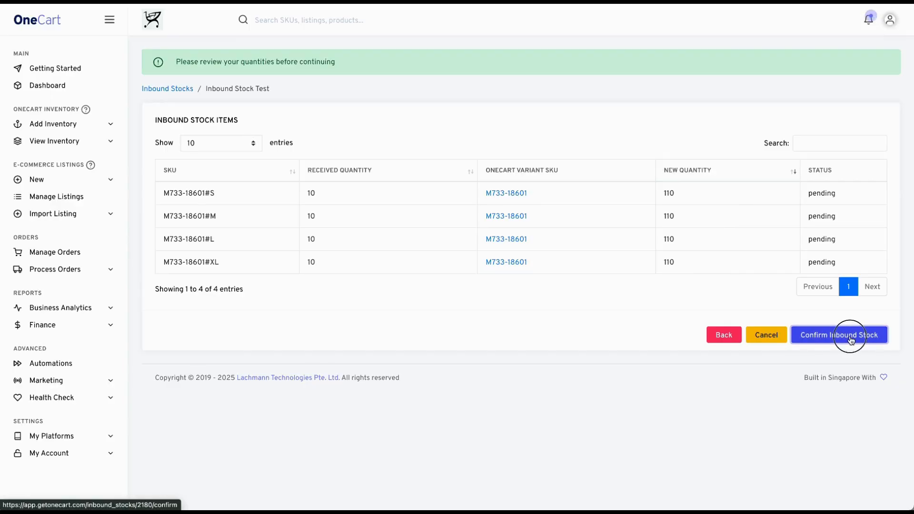
pyautogui.click(542, 42)
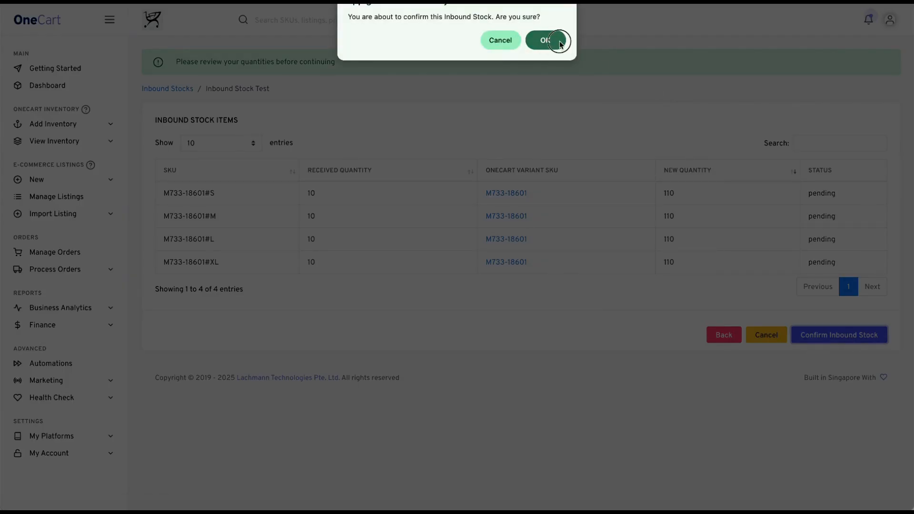